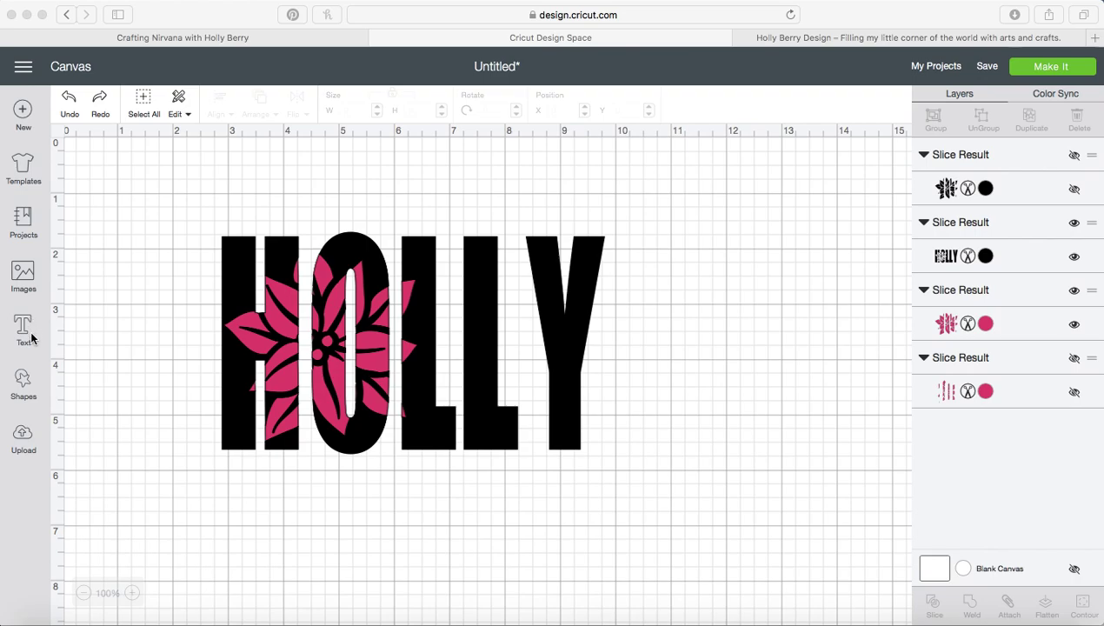
Add a square from Shapes and shrink it to about 0.306 inches
left_click(24, 380)
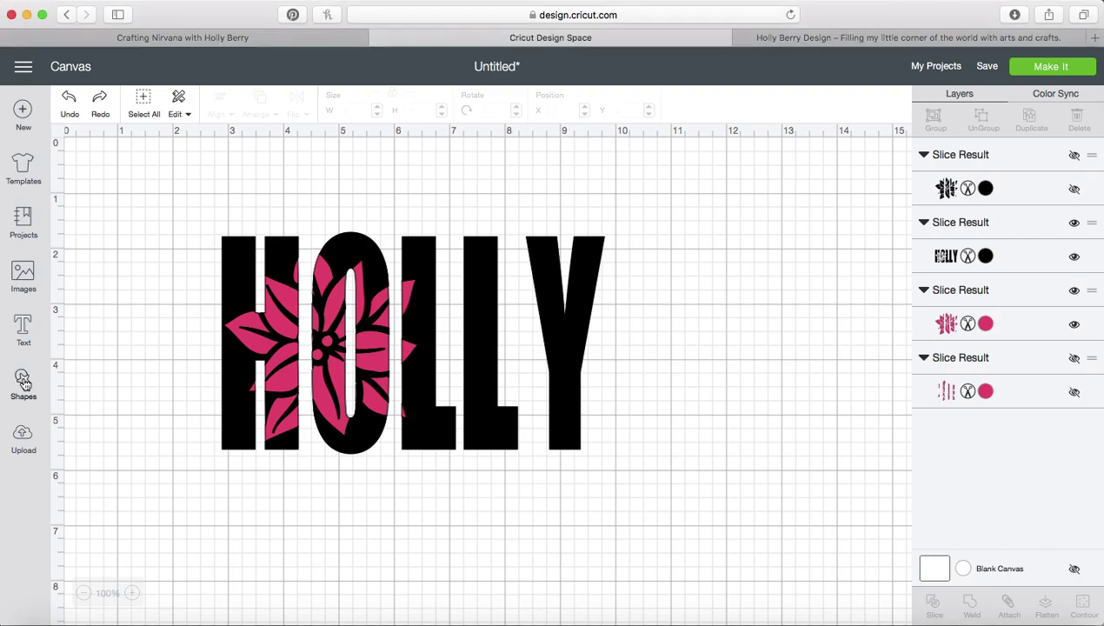
left_click(24, 382)
left_click(85, 276)
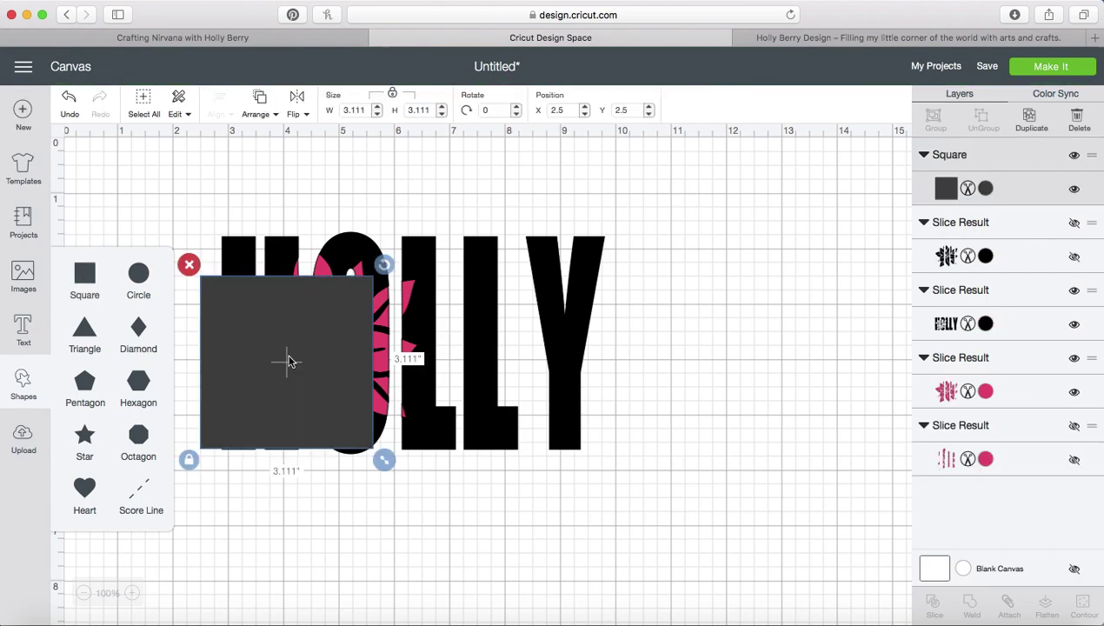
left_click(385, 463)
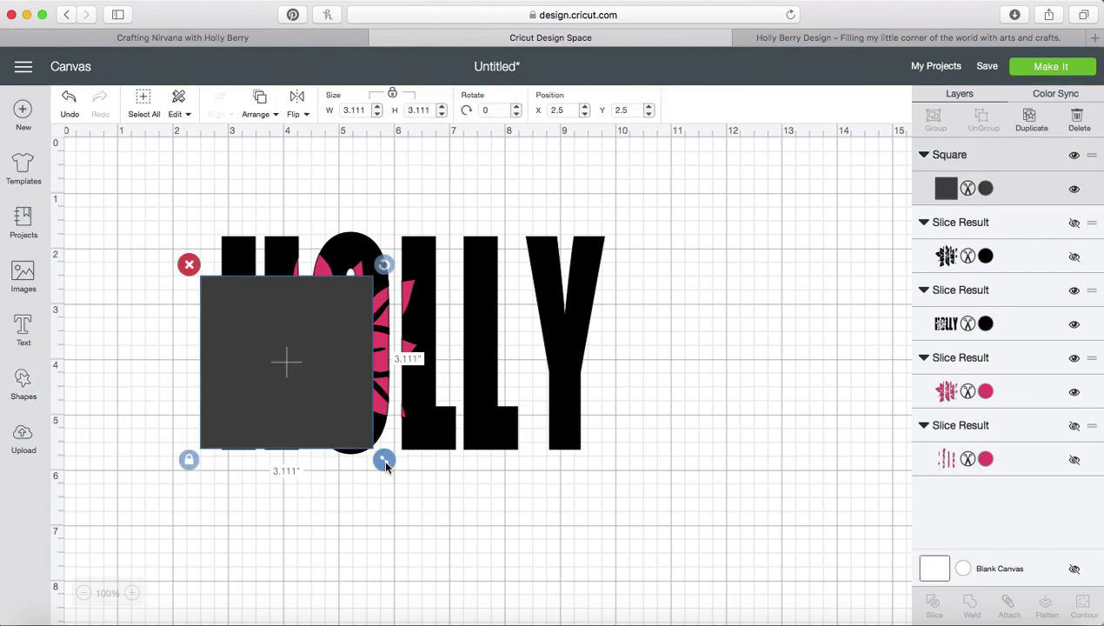
left_click_drag(385, 464, 185, 200)
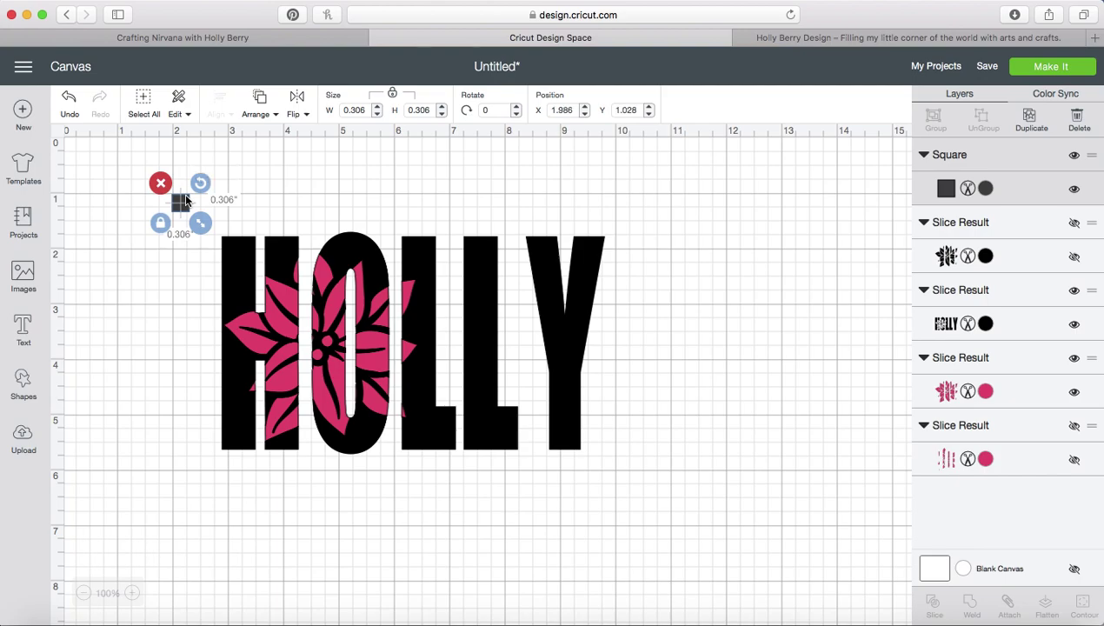
Paste three more squares and place them at the bottom-left, top-right and bottom-right corners of HOLLY
key("super+v")
key("super+v")
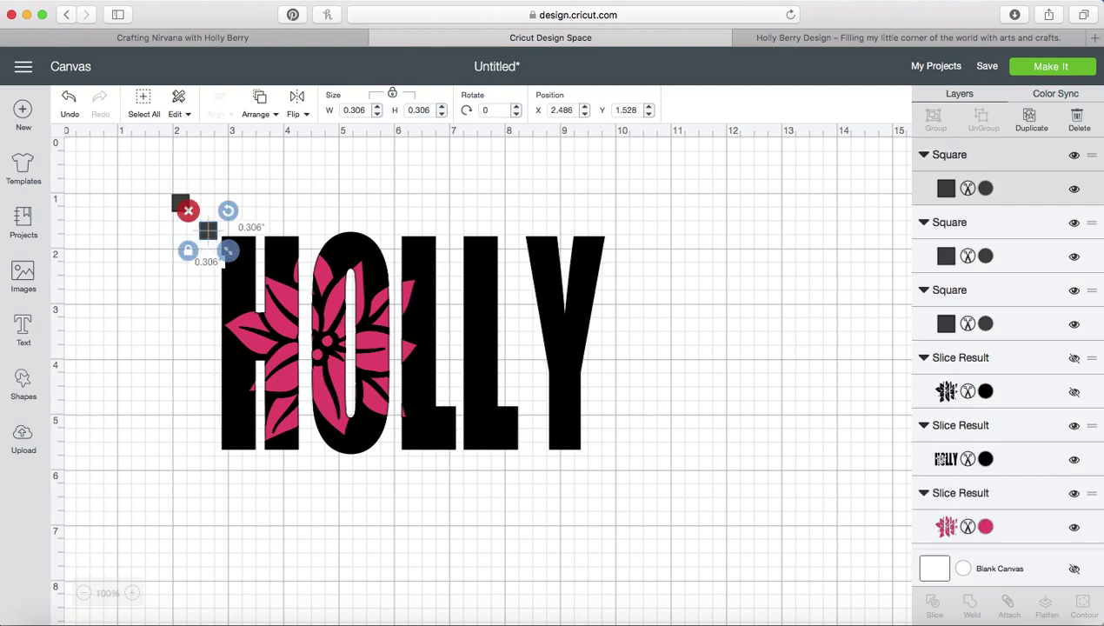
key("Escape")
key("super+v")
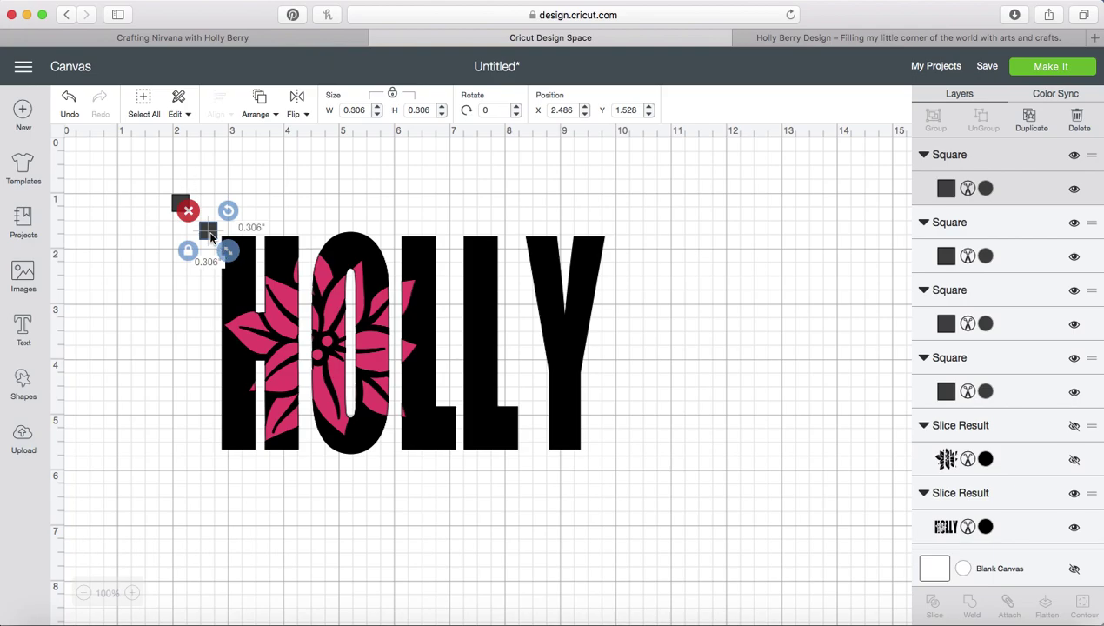
left_click_drag(208, 231, 181, 479)
key("super+v")
left_click_drag(208, 231, 620, 196)
key("super+v")
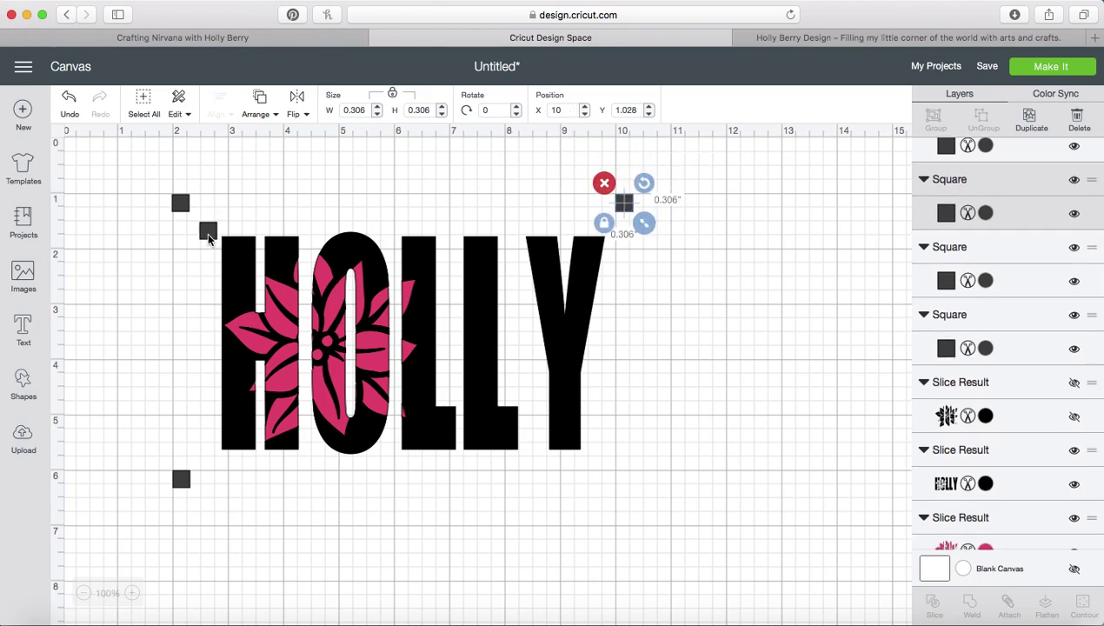
left_click_drag(208, 231, 625, 479)
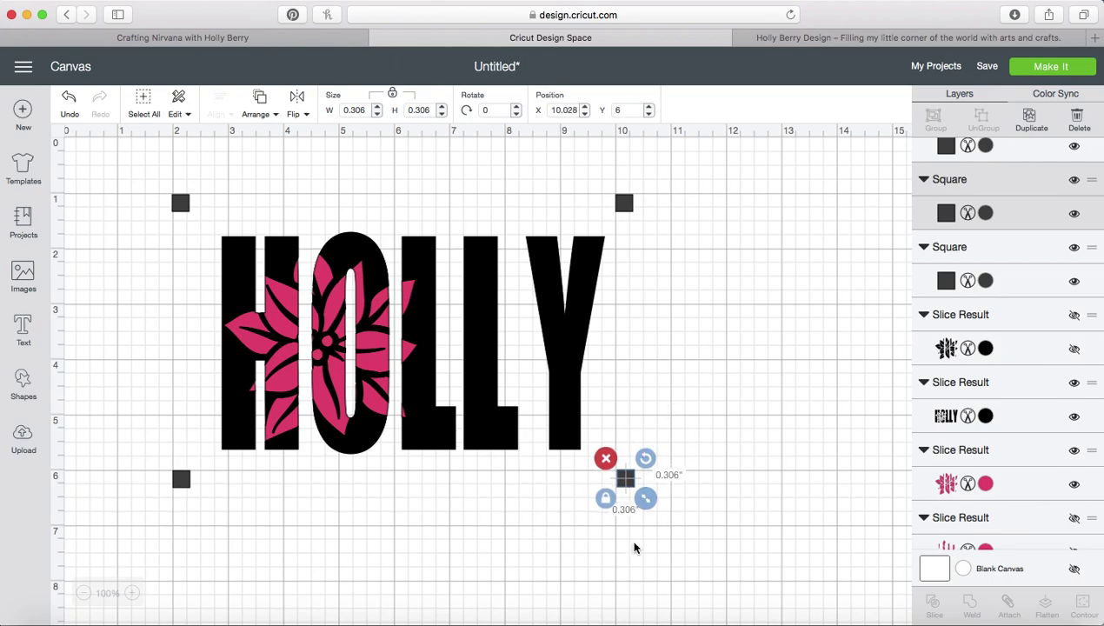
Select all four corner squares and attach them into one group
left_click(622, 202, "shift")
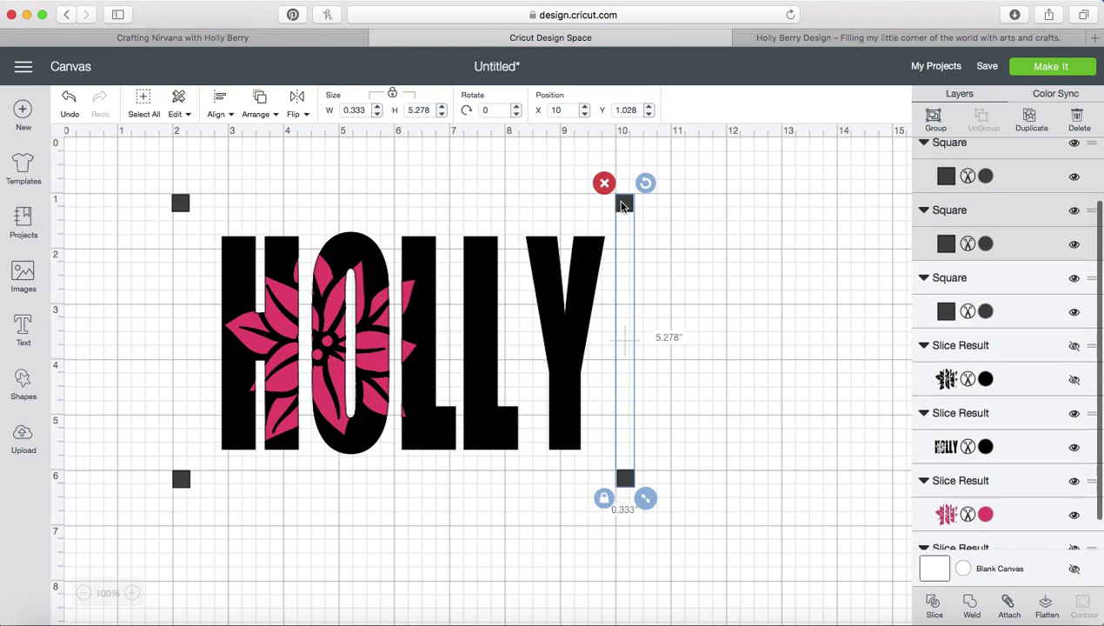
left_click(180, 204, "shift")
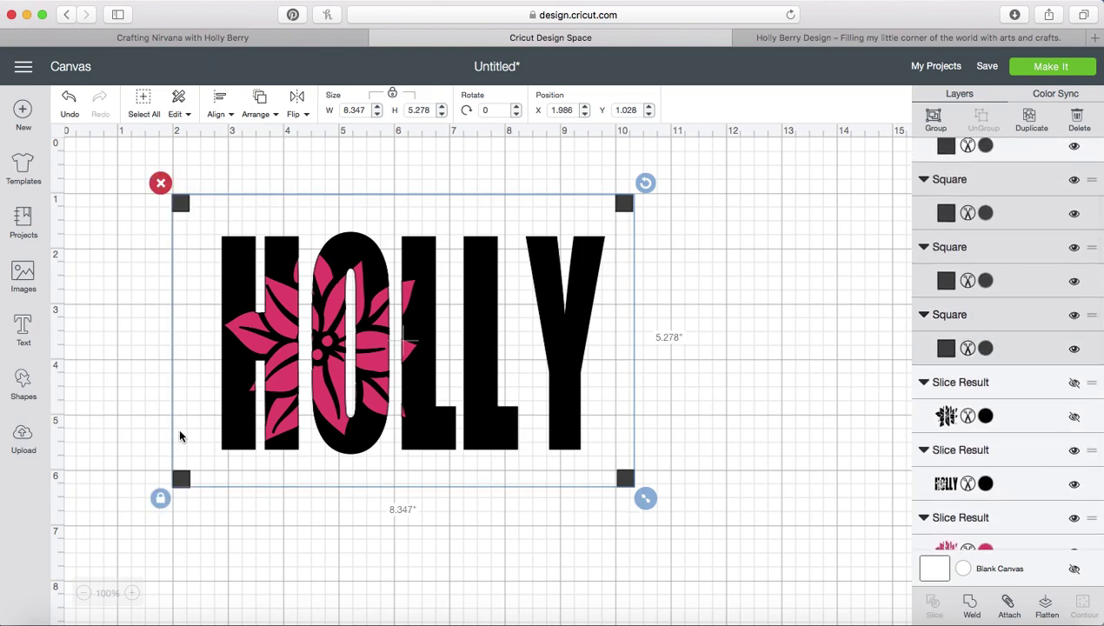
left_click(180, 478, "shift")
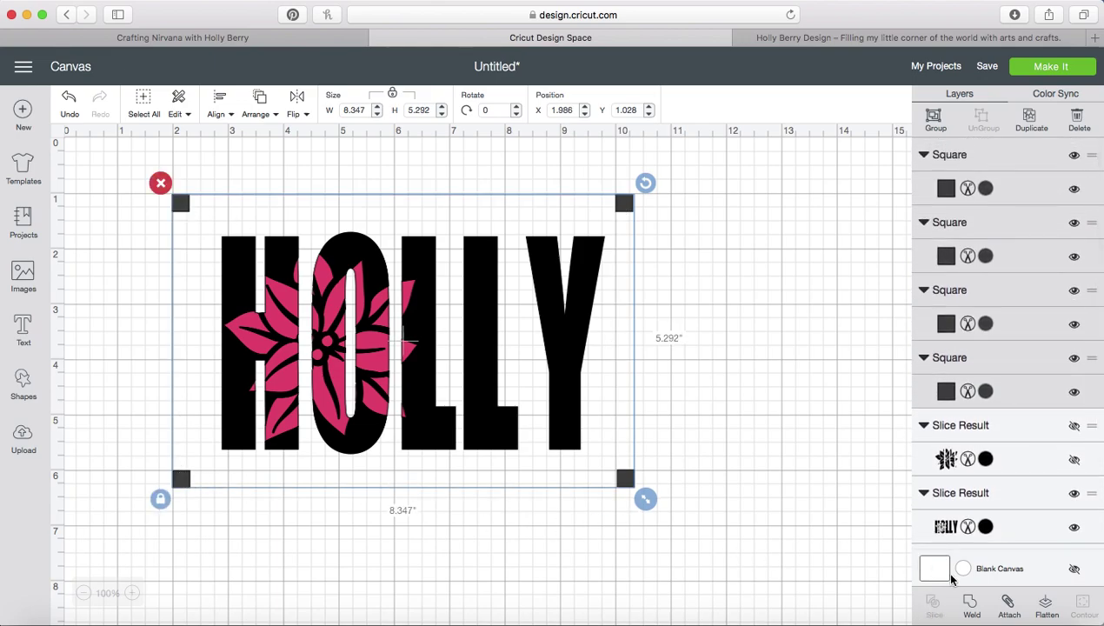
left_click(1007, 614)
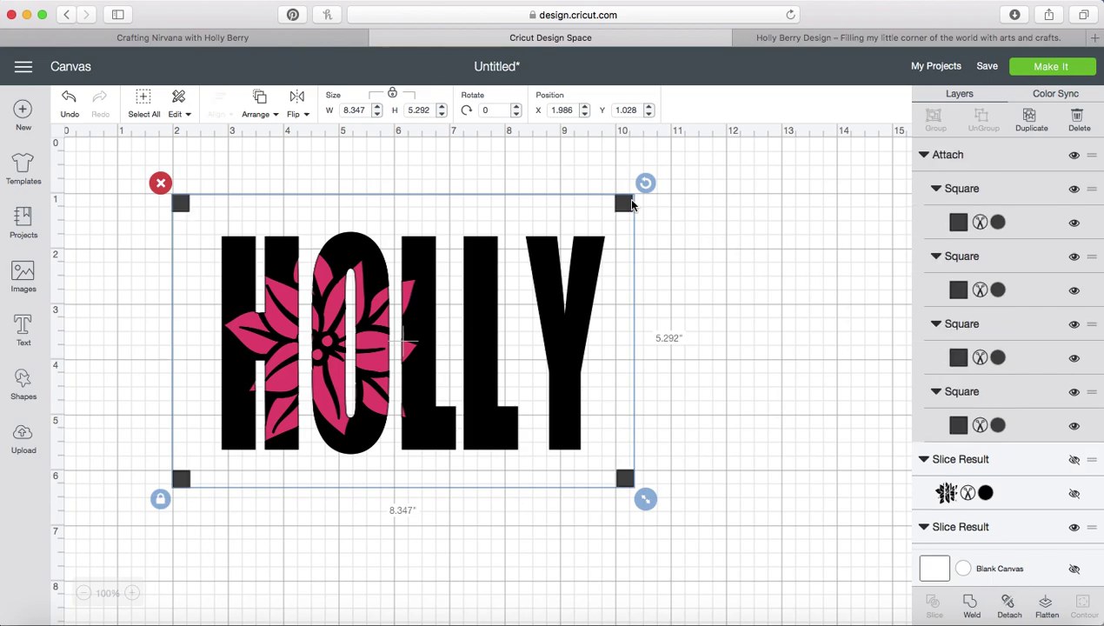
Change the attached squares' colour to Black (#000000)
left_click(935, 189)
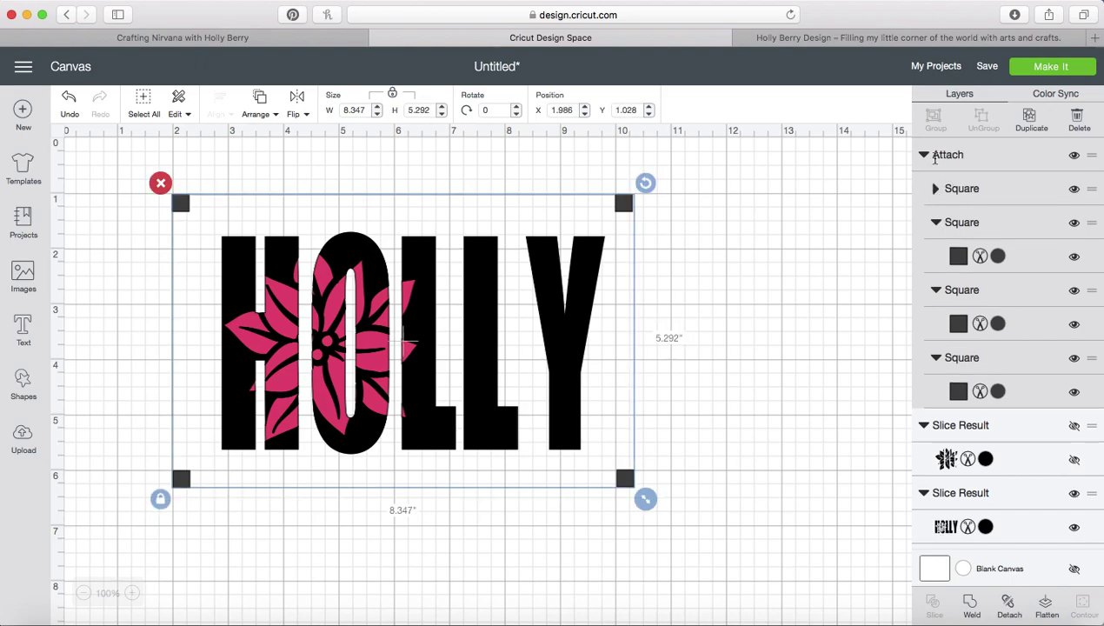
left_click(776, 252)
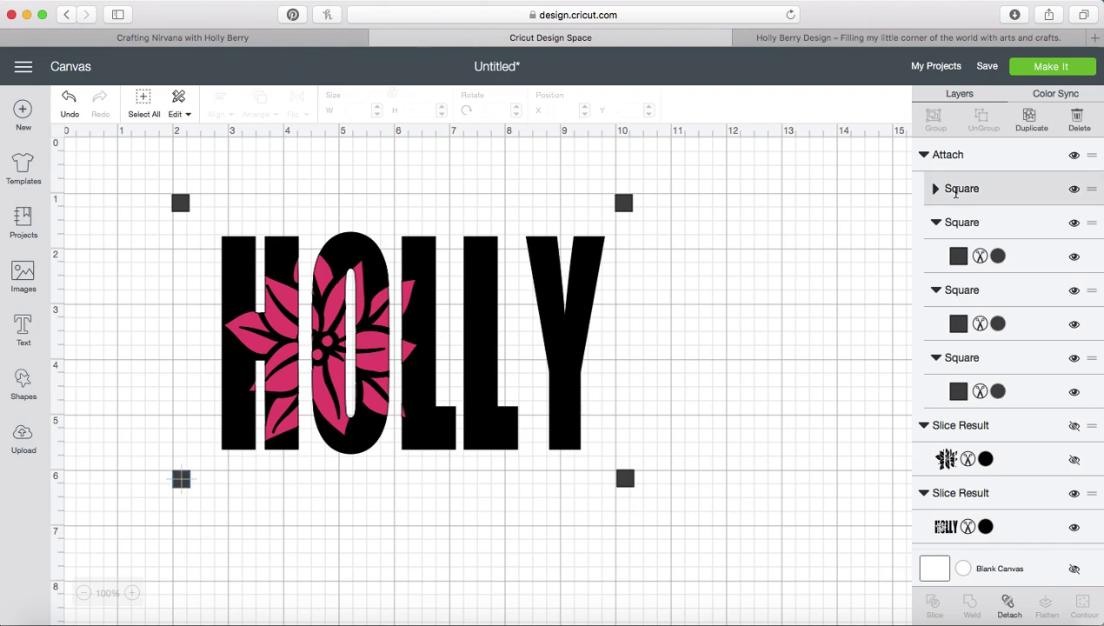
left_click(955, 254)
left_click(956, 255)
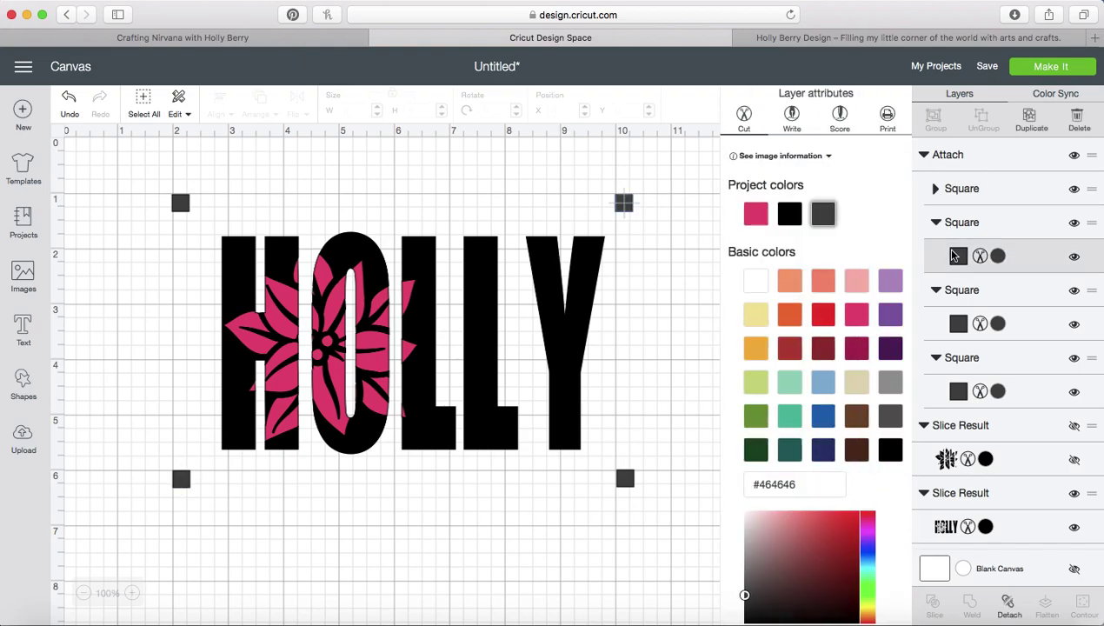
left_click(792, 214)
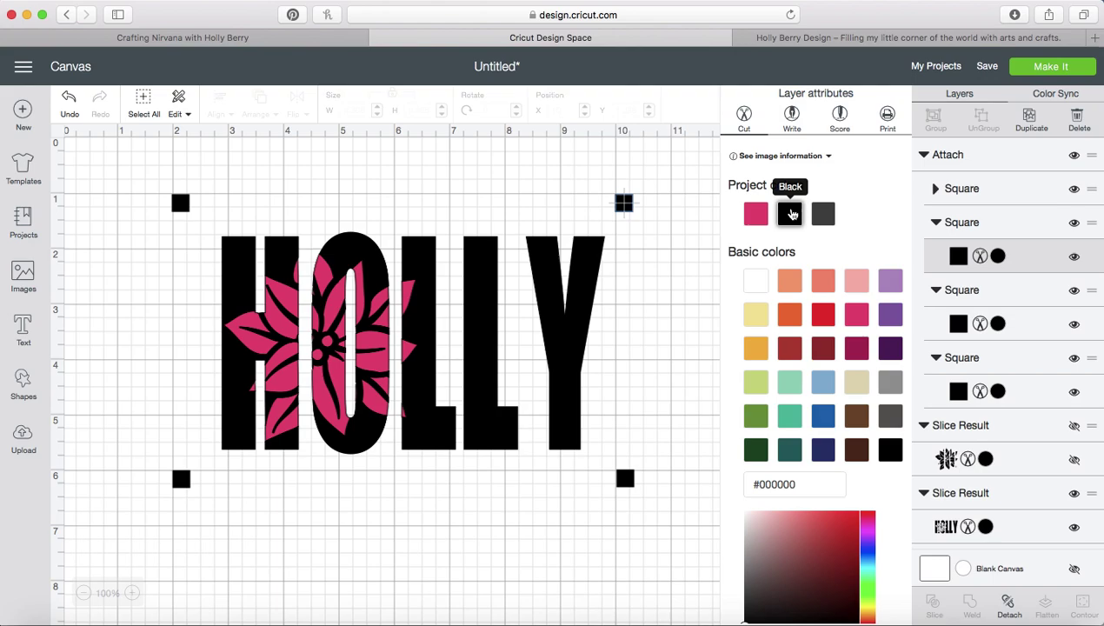
left_click(666, 276)
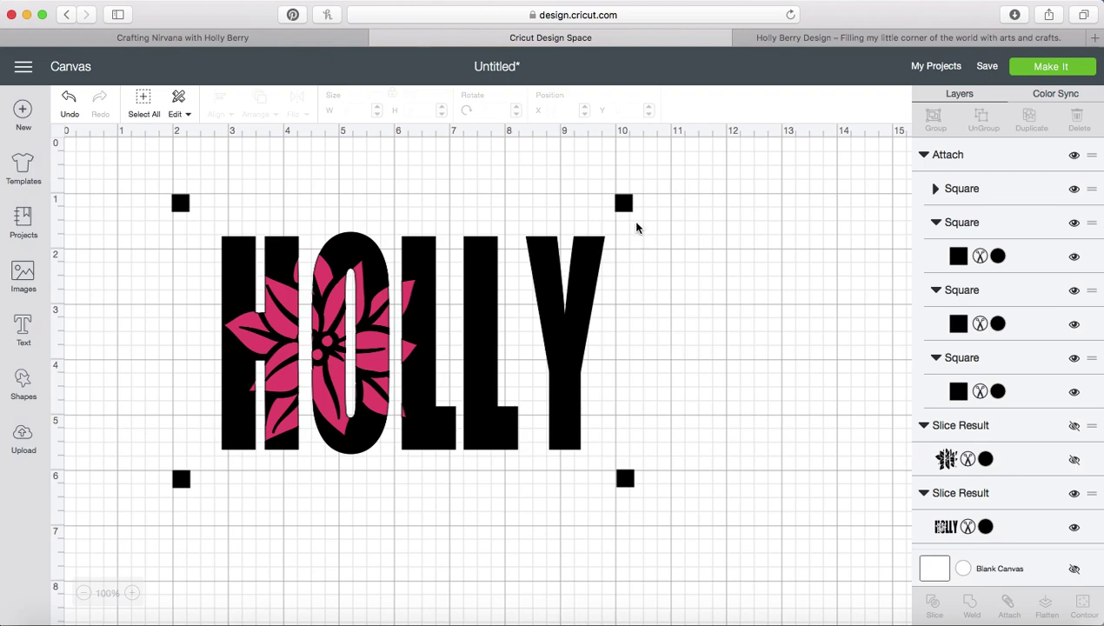
Duplicate the black square group and recolour the copy Rose Pink
left_click(623, 202)
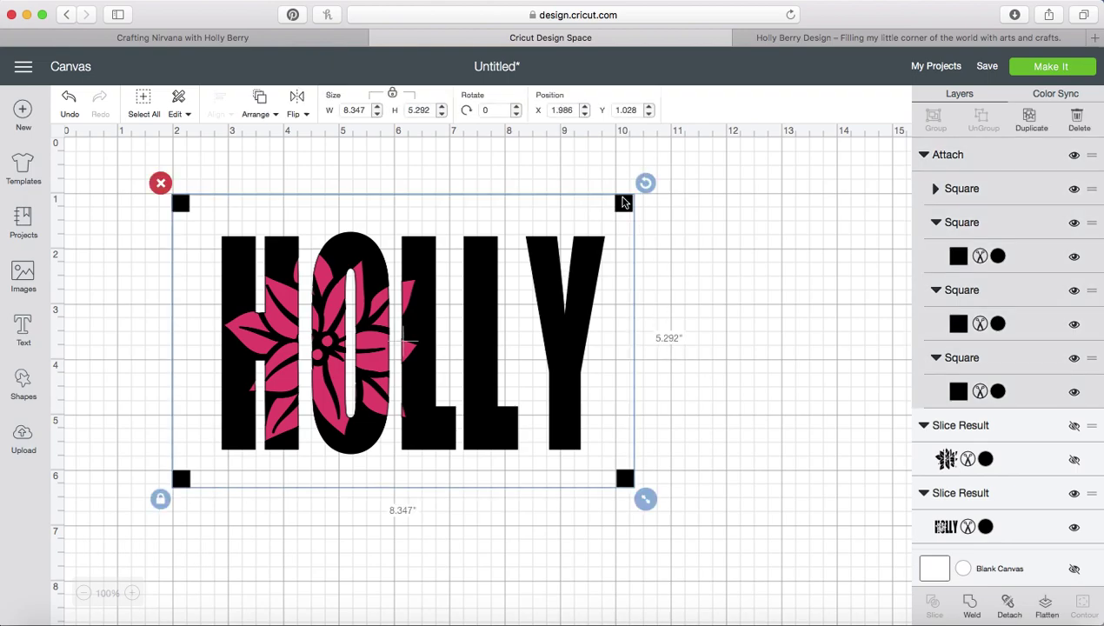
key("super+d")
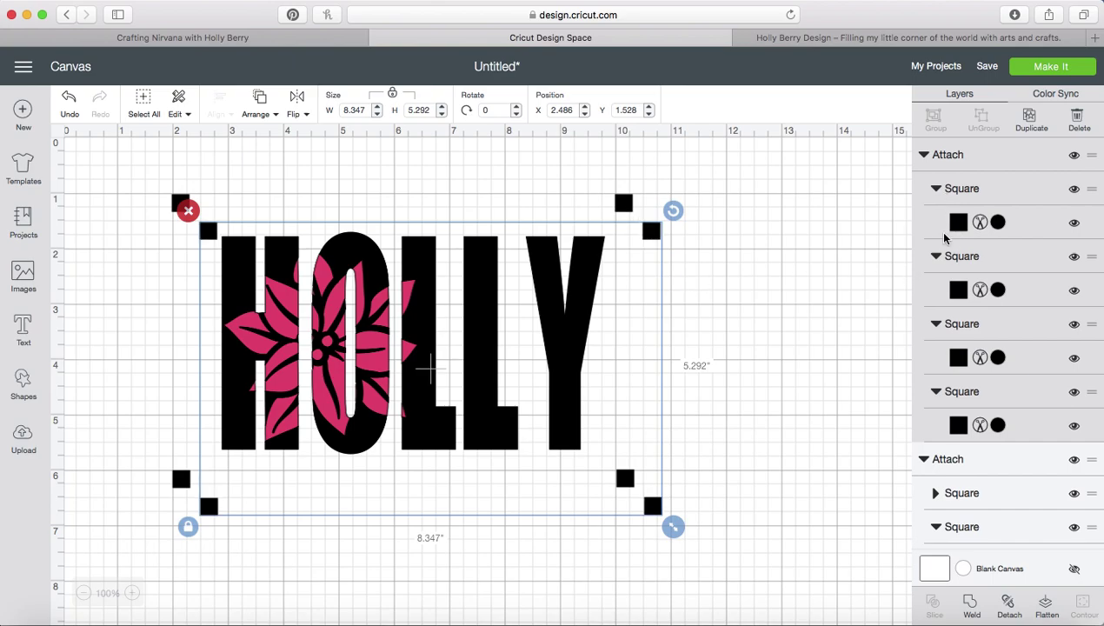
left_click(942, 228)
left_click(957, 222)
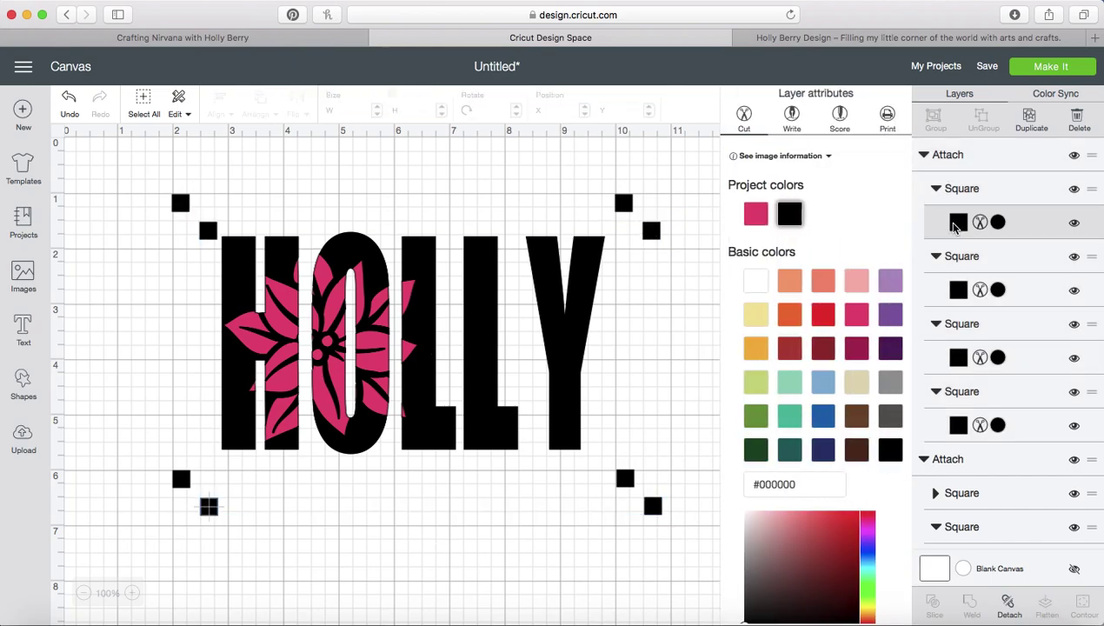
left_click(755, 213)
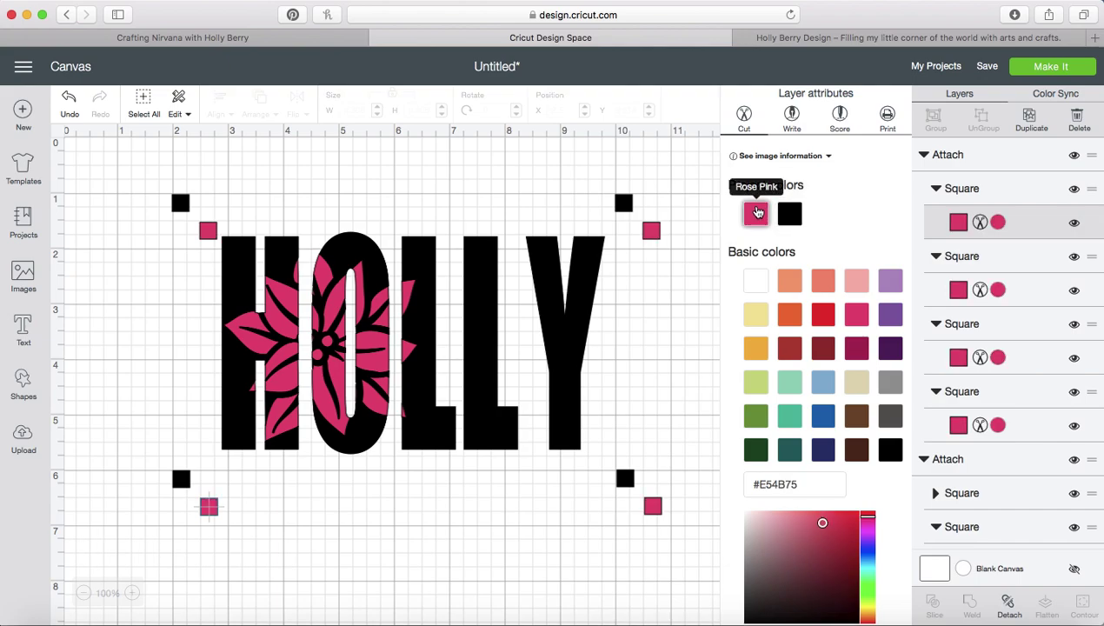
left_click(682, 252)
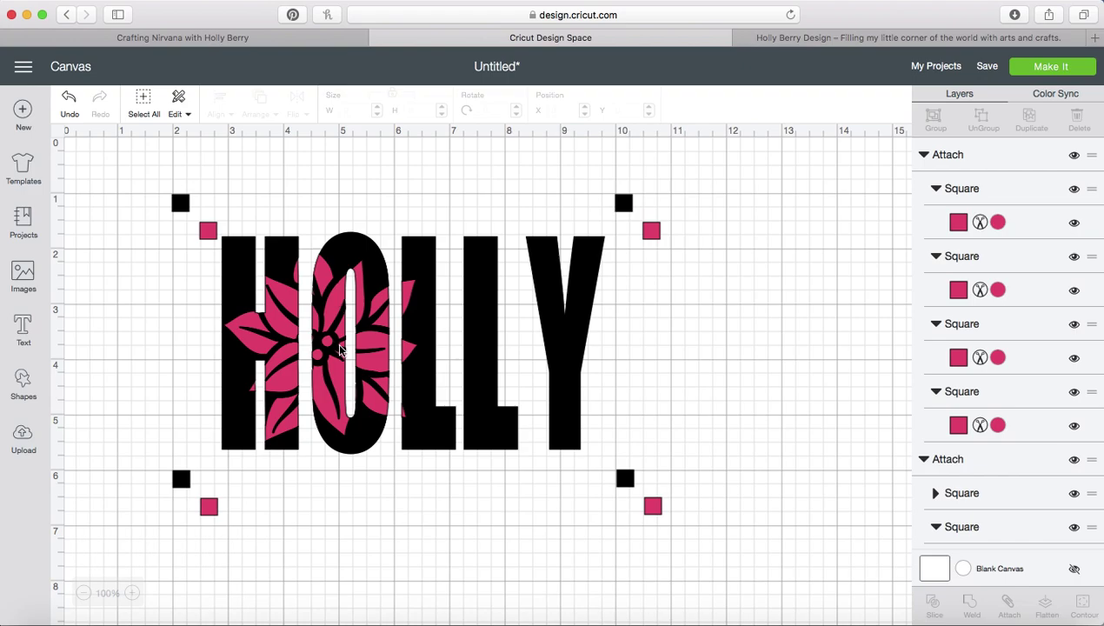
Centre-align the pink and black square groups so the pink squares cover the black ones
left_click(652, 506)
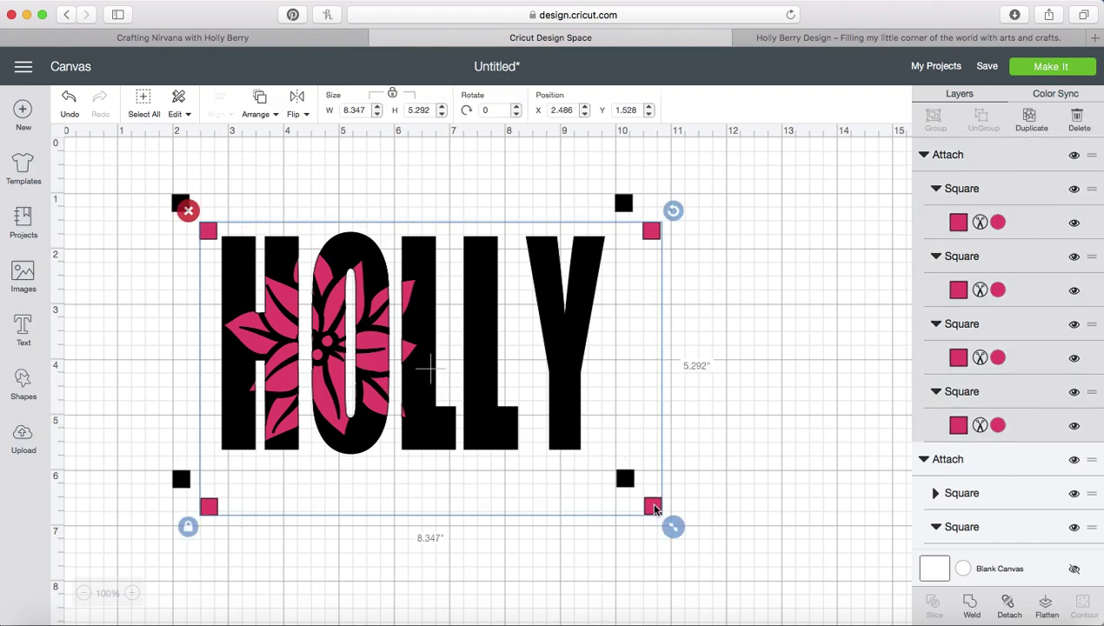
left_click(627, 211, "shift")
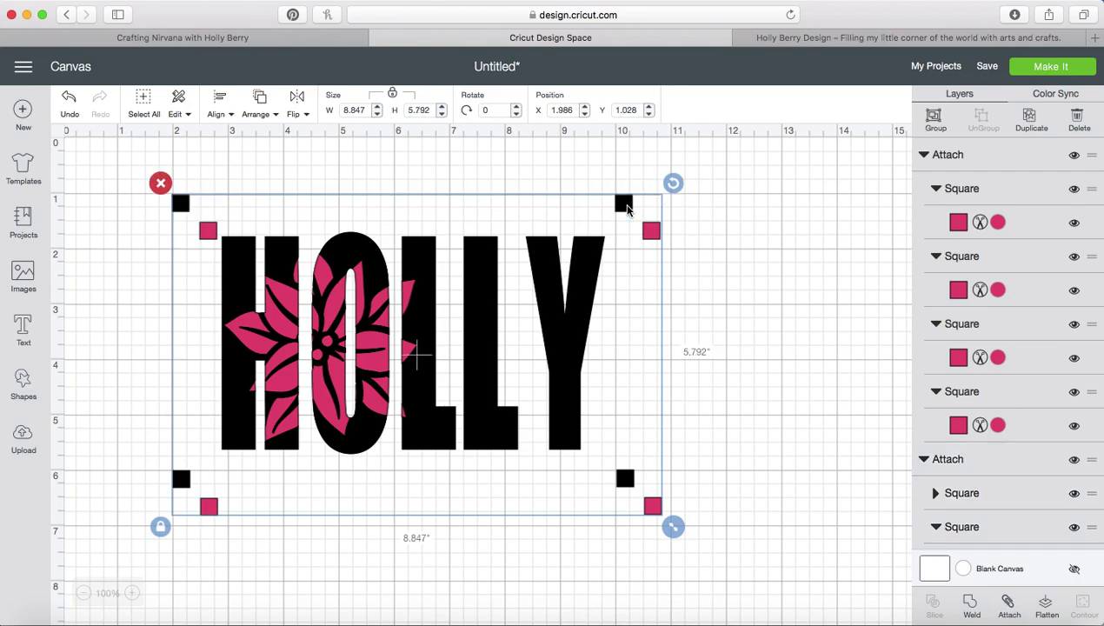
left_click(219, 106)
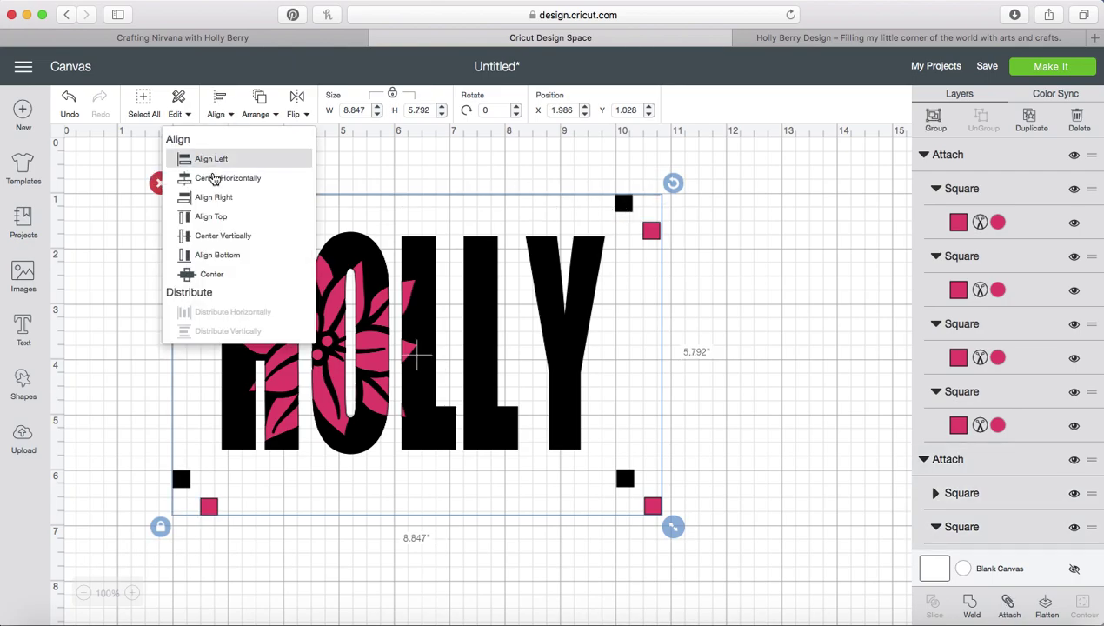
left_click(199, 273)
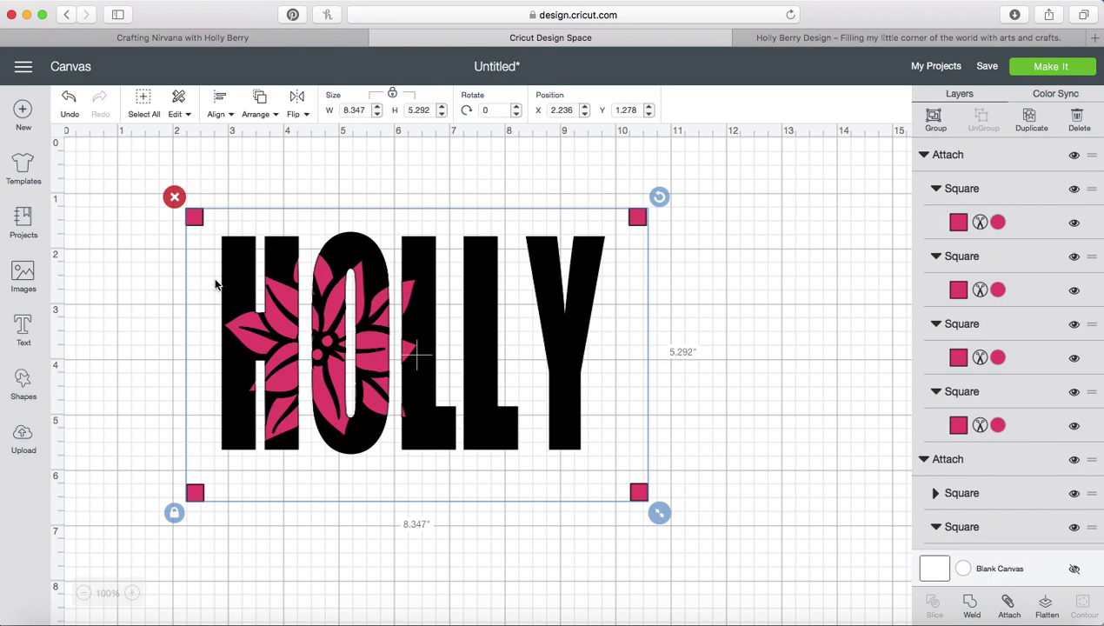
left_click(340, 487)
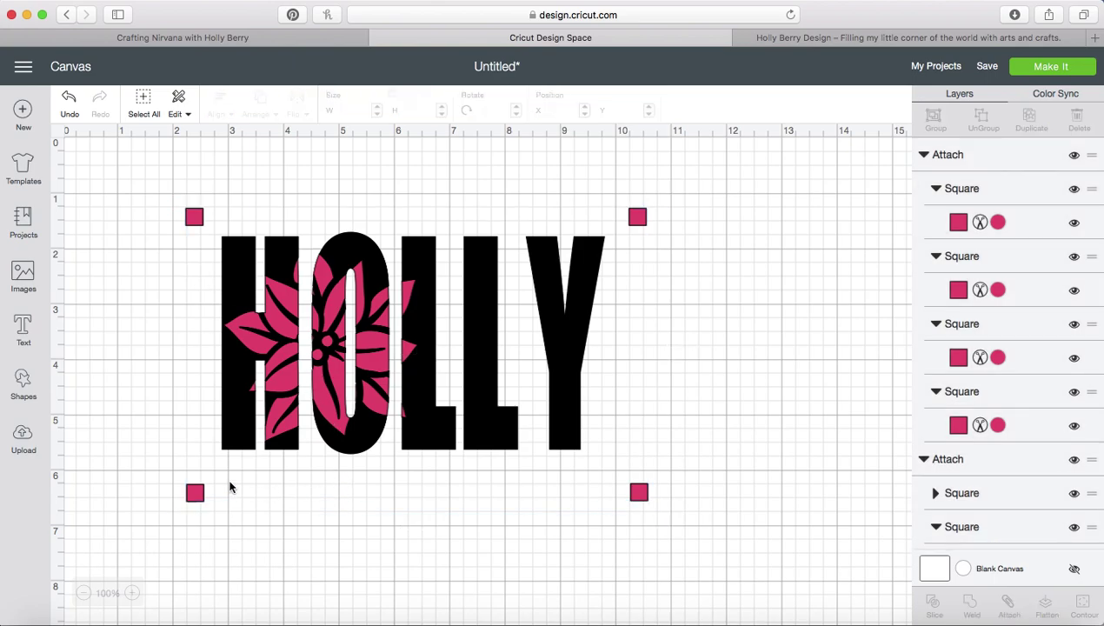
mouse_move(194, 492)
left_mouse_down()
mouse_move(162, 478)
mouse_move(244, 541)
mouse_move(182, 478)
mouse_move(243, 526)
mouse_move(227, 504)
mouse_move(185, 489)
mouse_move(207, 506)
left_mouse_up()
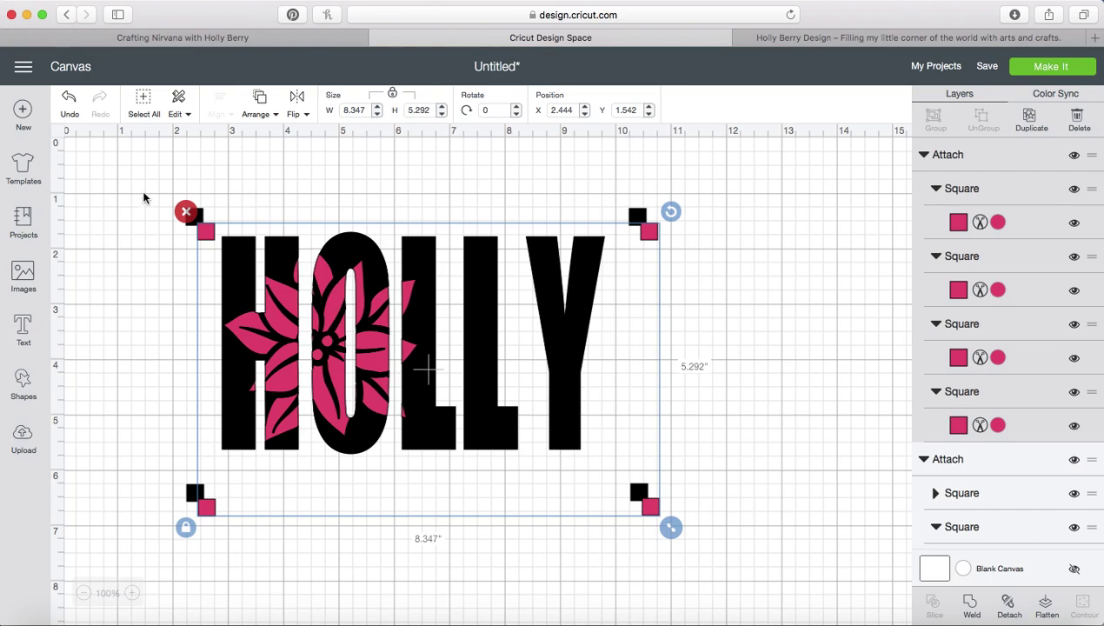
left_click(265, 106)
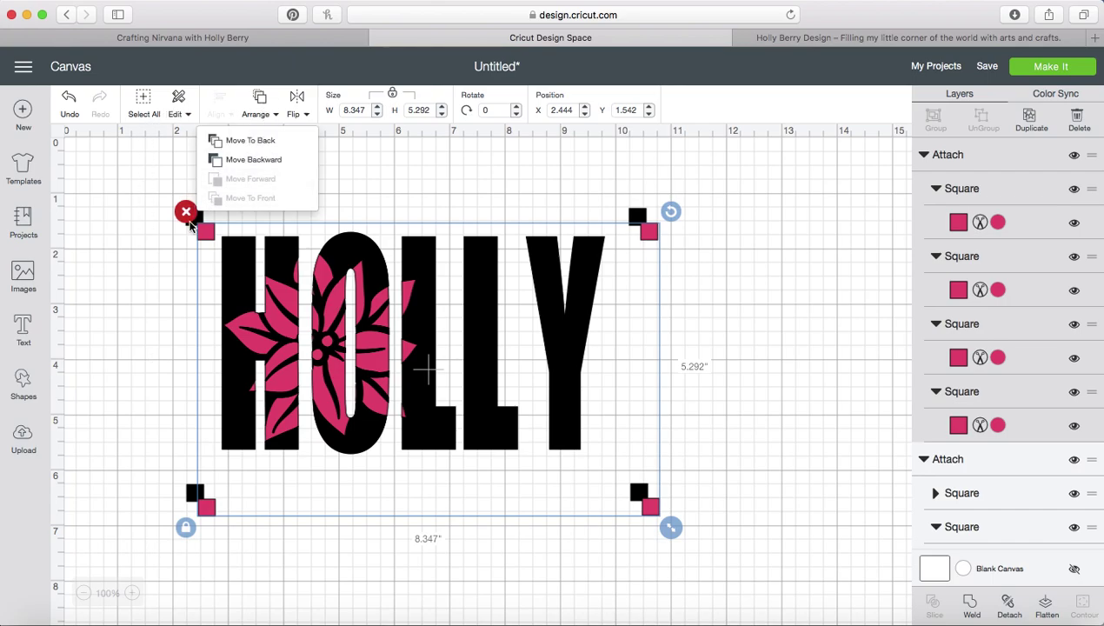
left_click(164, 260)
left_click(63, 100)
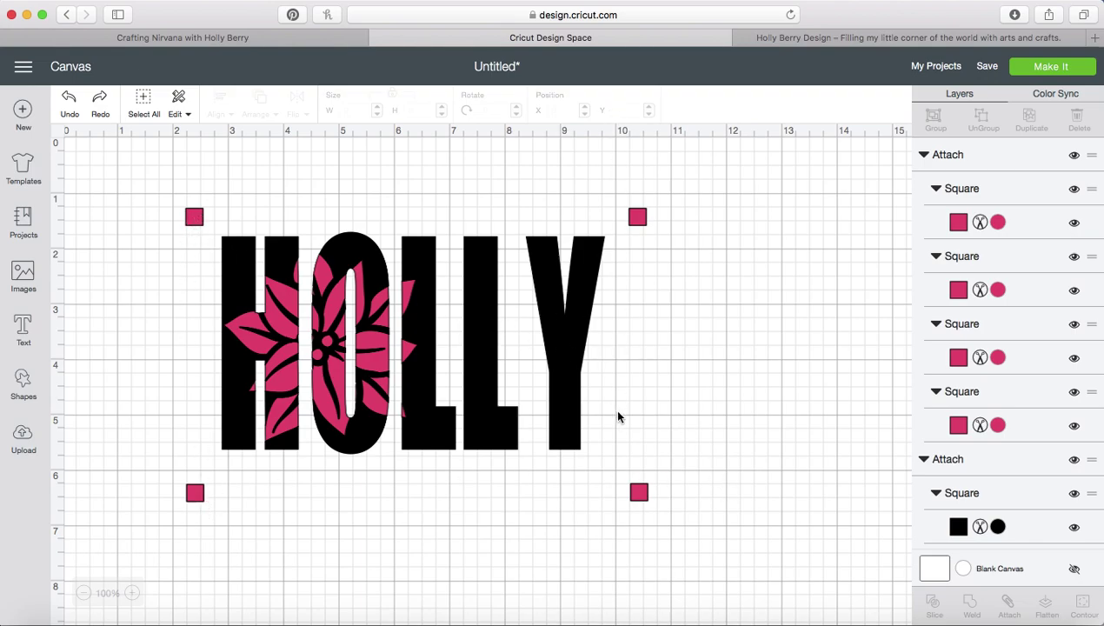
Attach the pink square group to the pink flower Slice Result layer
scroll(970, 300, "down", 1)
scroll(970, 300, "up", 1)
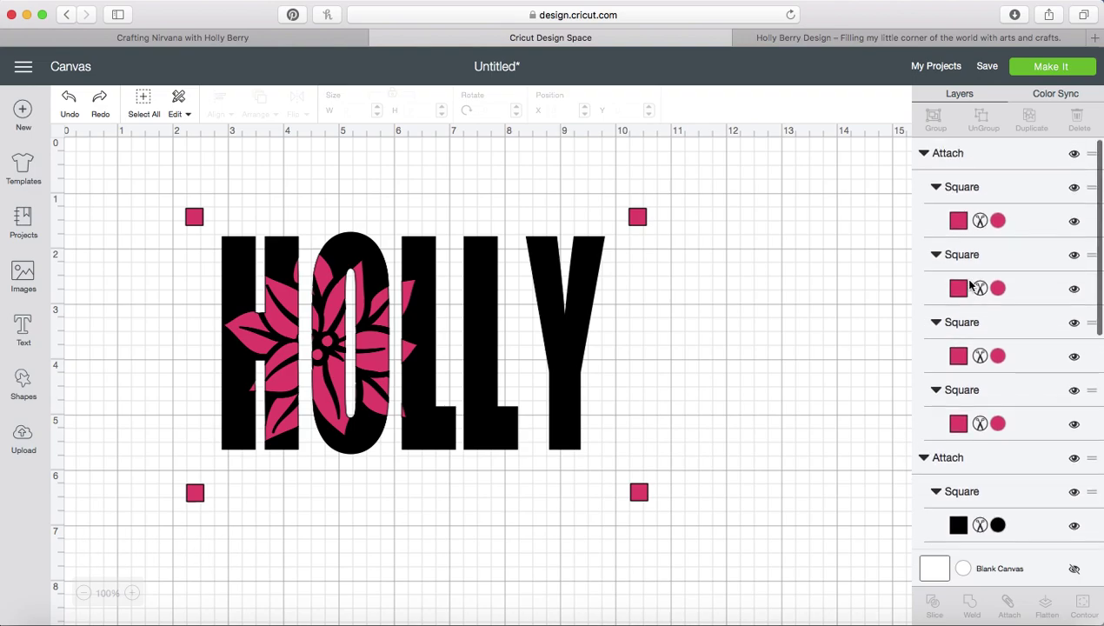
left_click(964, 155)
scroll(980, 356, "down", 10)
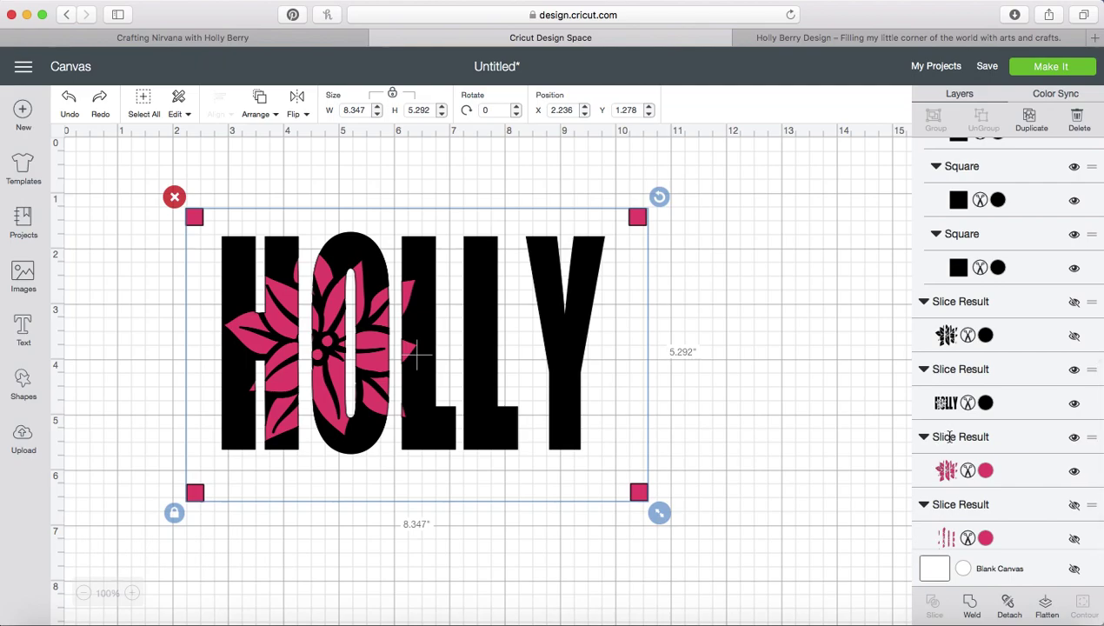
left_click(949, 436, "shift")
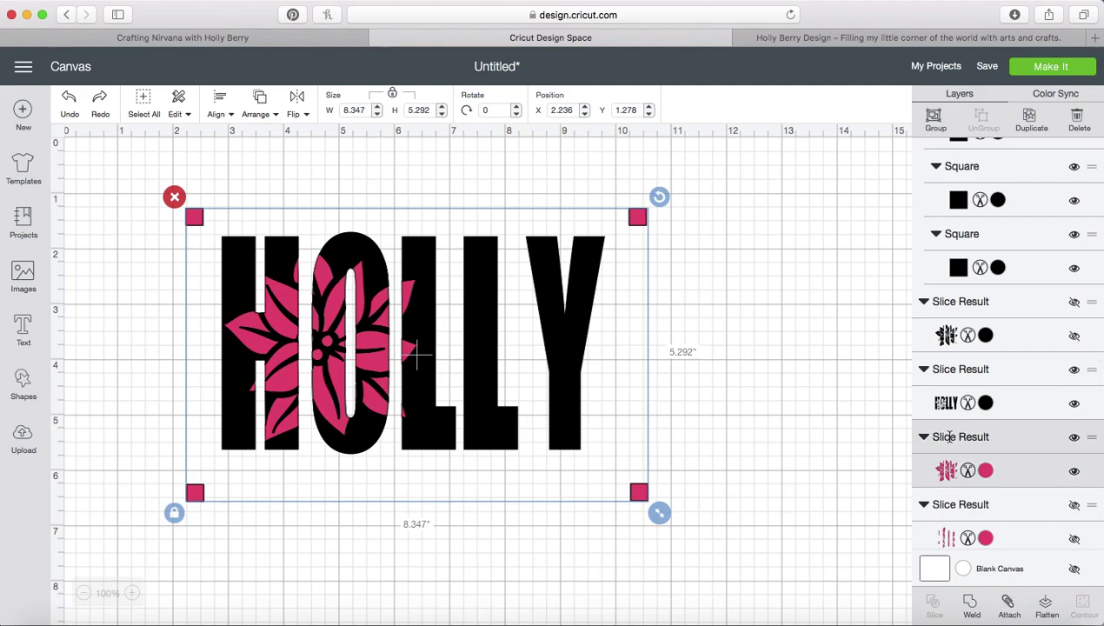
left_click(1009, 602)
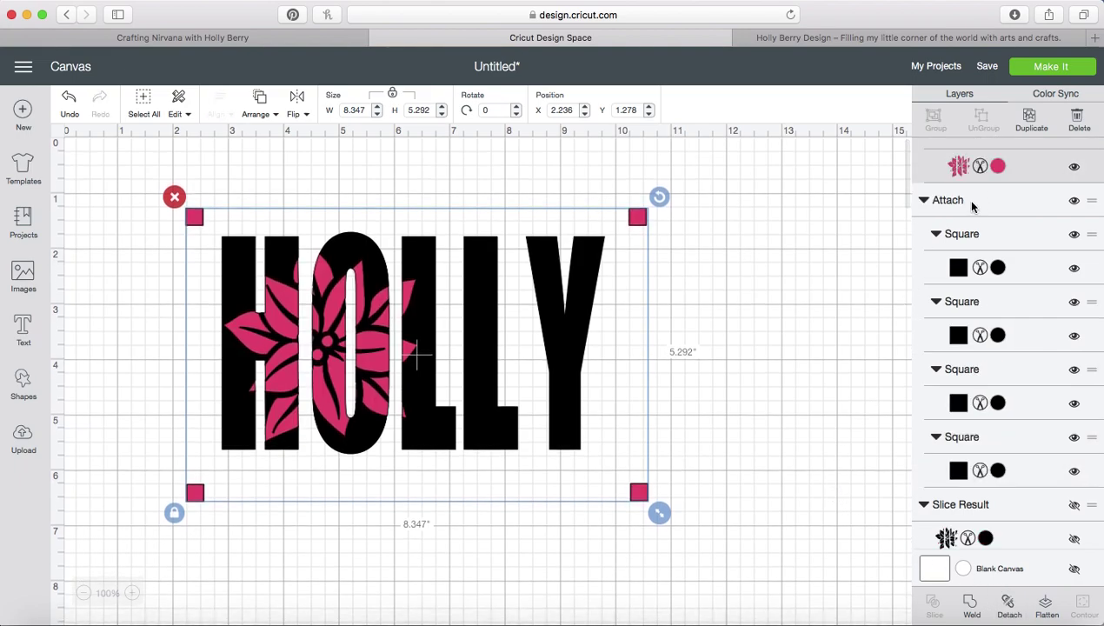
Attach the black square group to the black HOLLY Slice Result layer
left_click(969, 203)
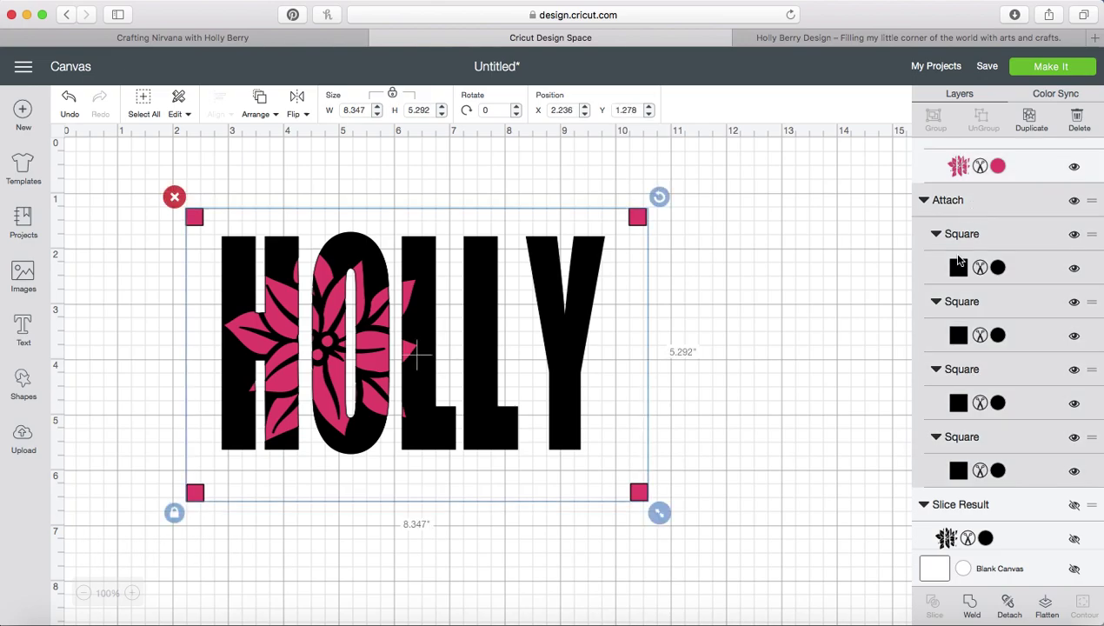
scroll(948, 483, "down", 4)
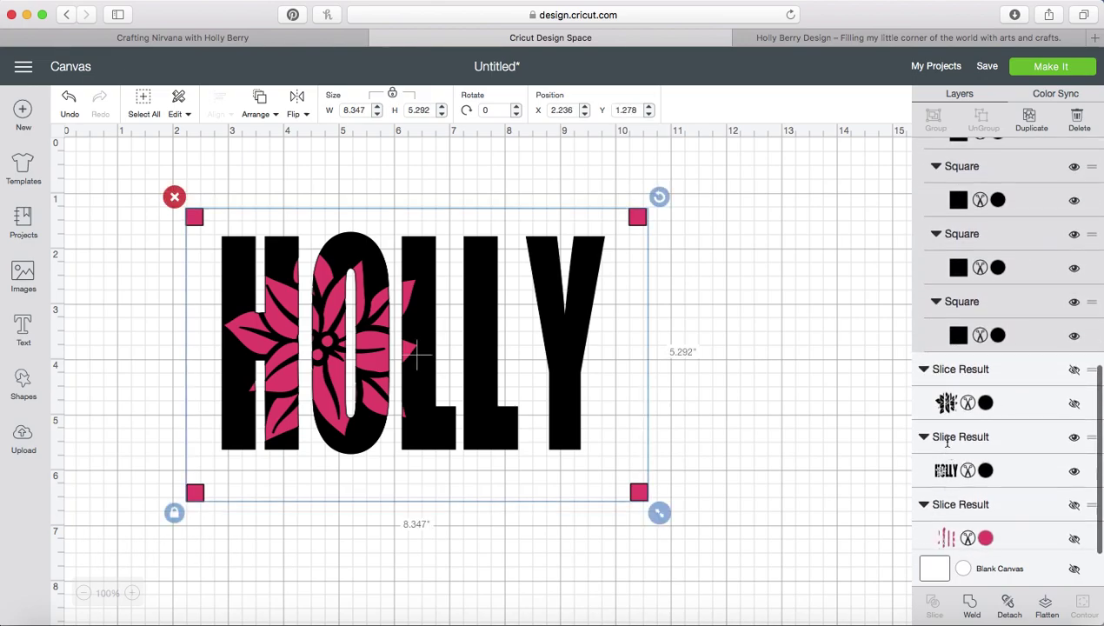
left_click(938, 433, "shift")
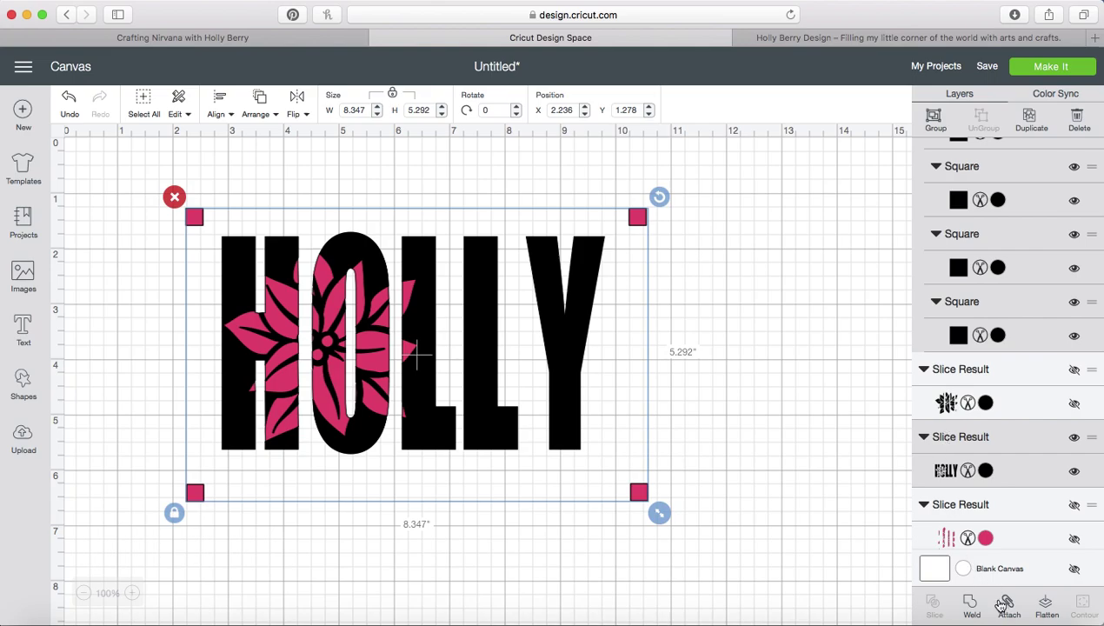
left_click(1007, 602)
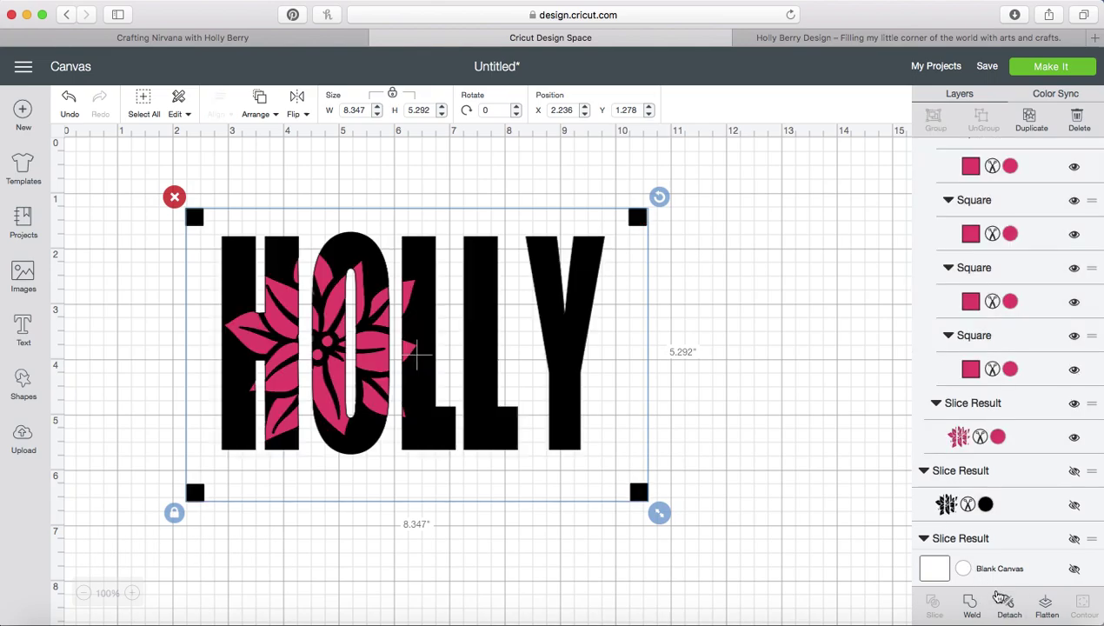
left_click(757, 351)
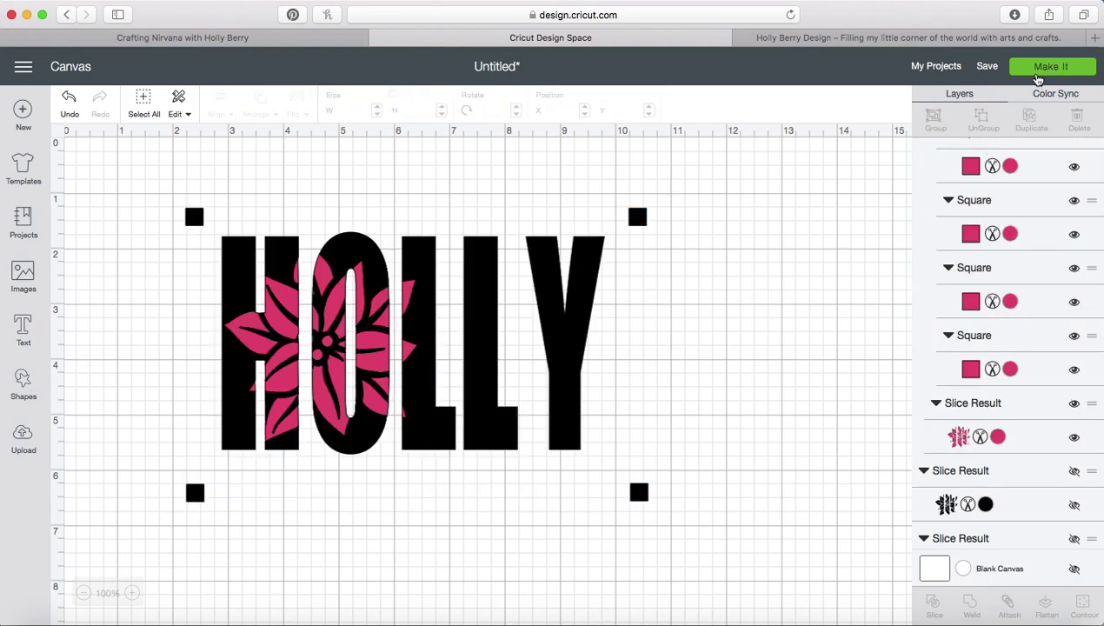
Open the Make It preview, view mat 2 with the pink flower, then return to mat 1
left_click(1043, 71)
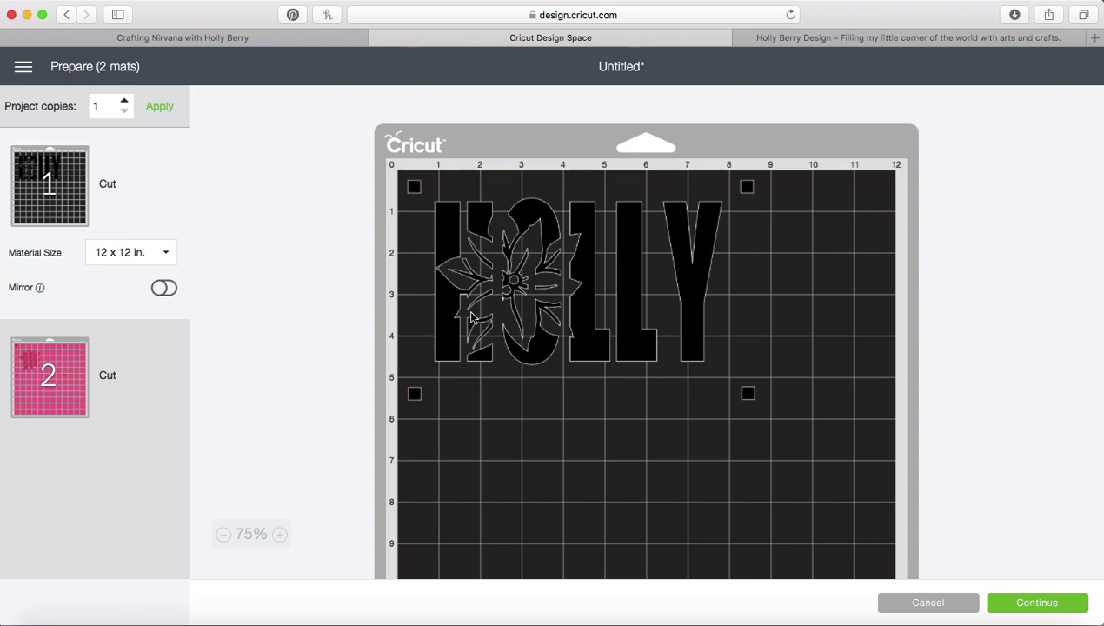
left_click(49, 382)
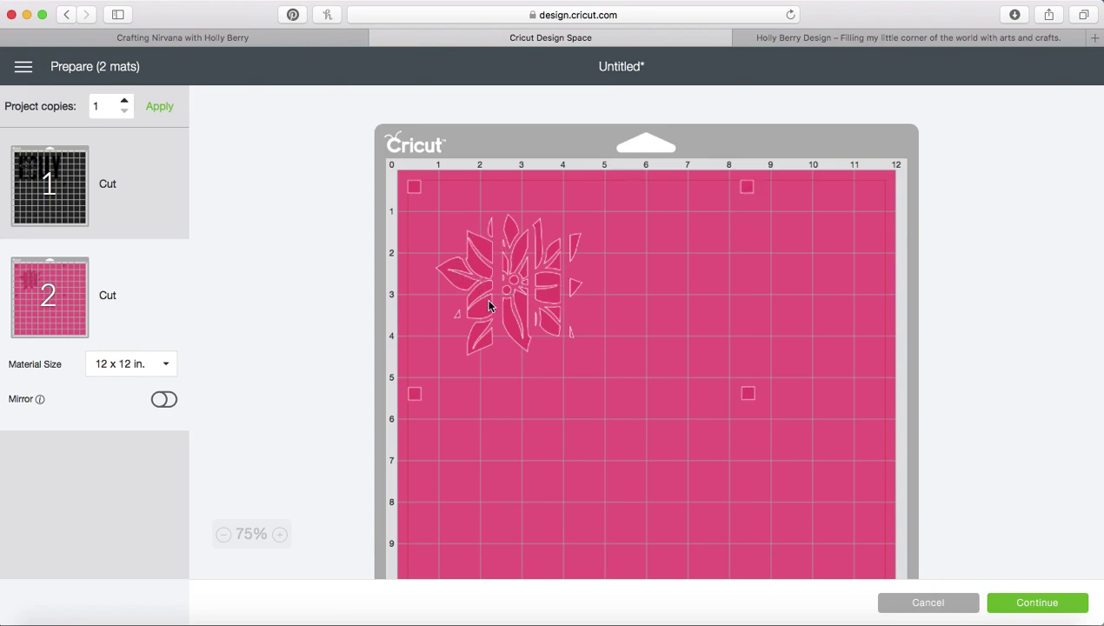
left_click(9, 146)
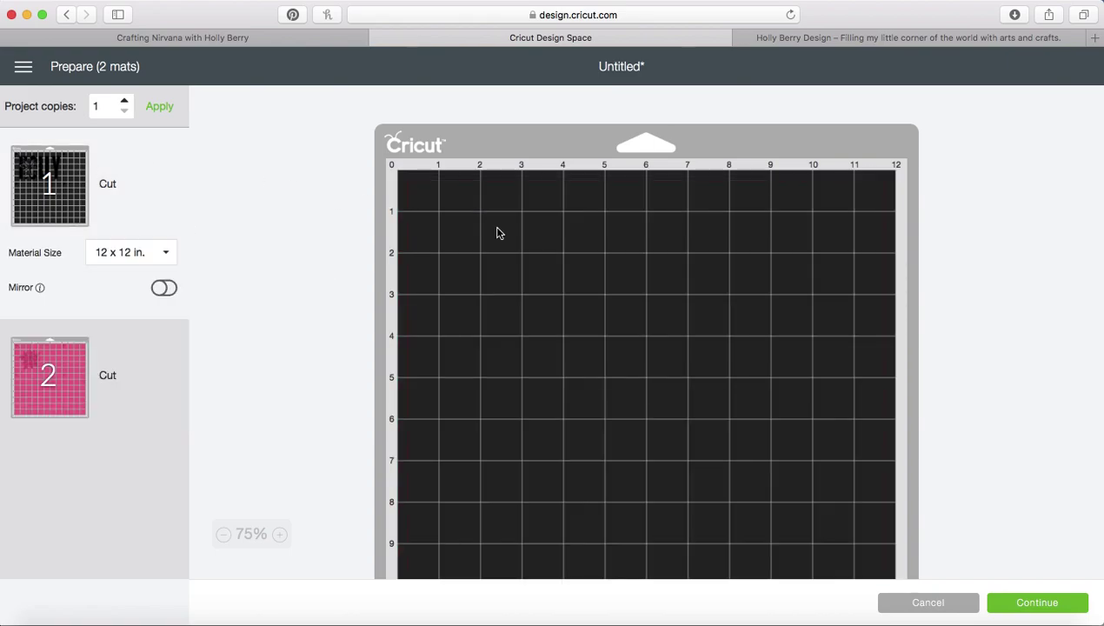